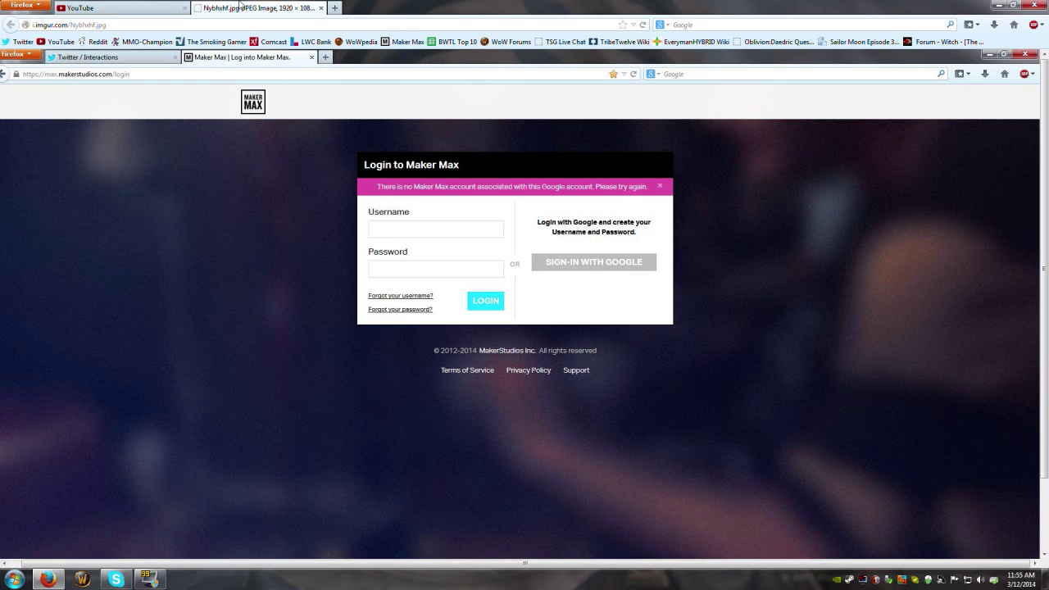
Step: After the Maker Max Google sign-in fails with a no-linked-account error, switch to the YouTube tab
{"action": "left_click", "coordinate": [115, 7]}
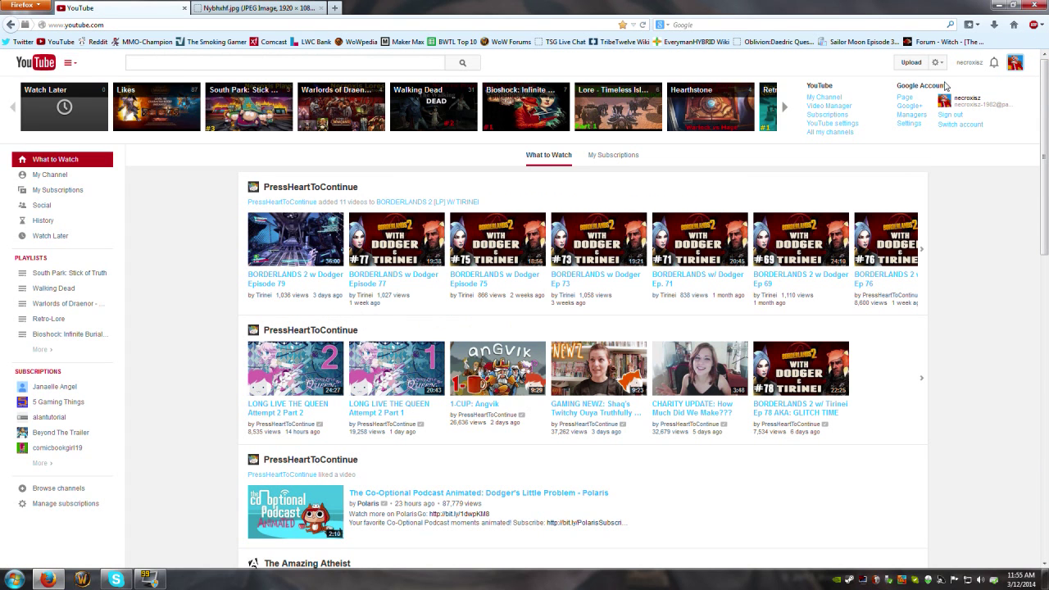
Step: Show My Subscriptions, shrink the browser window to the left side, and bring up the account menu
{"action": "left_click", "coordinate": [109, 216]}
{"action": "left_click", "coordinate": [607, 154]}
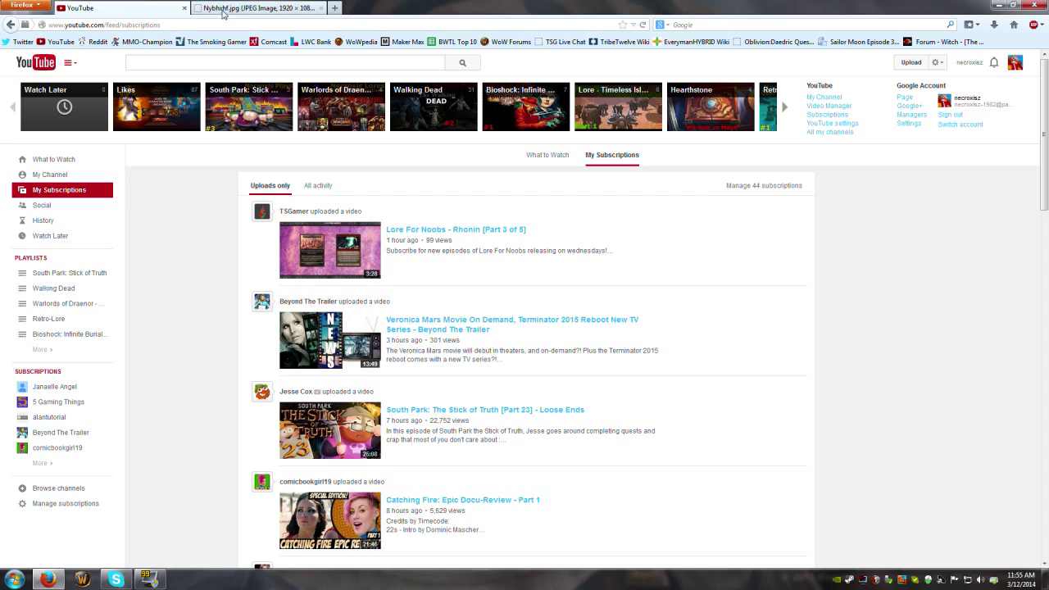
{"action": "double_click", "coordinate": [441, 15]}
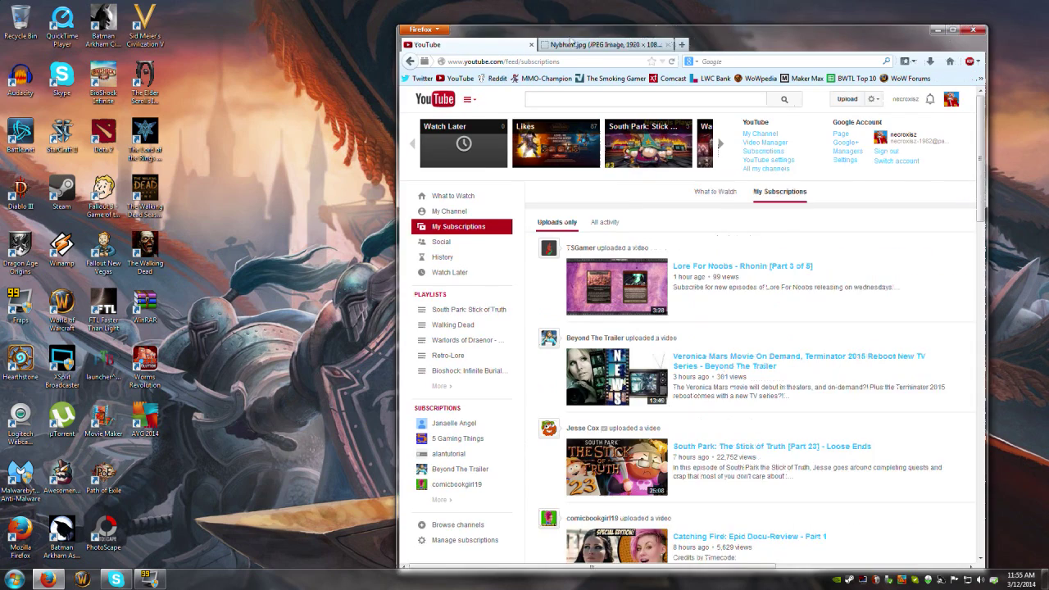
{"action": "left_click_drag", "start_coordinate": [733, 51], "coordinate": [388, 29]}
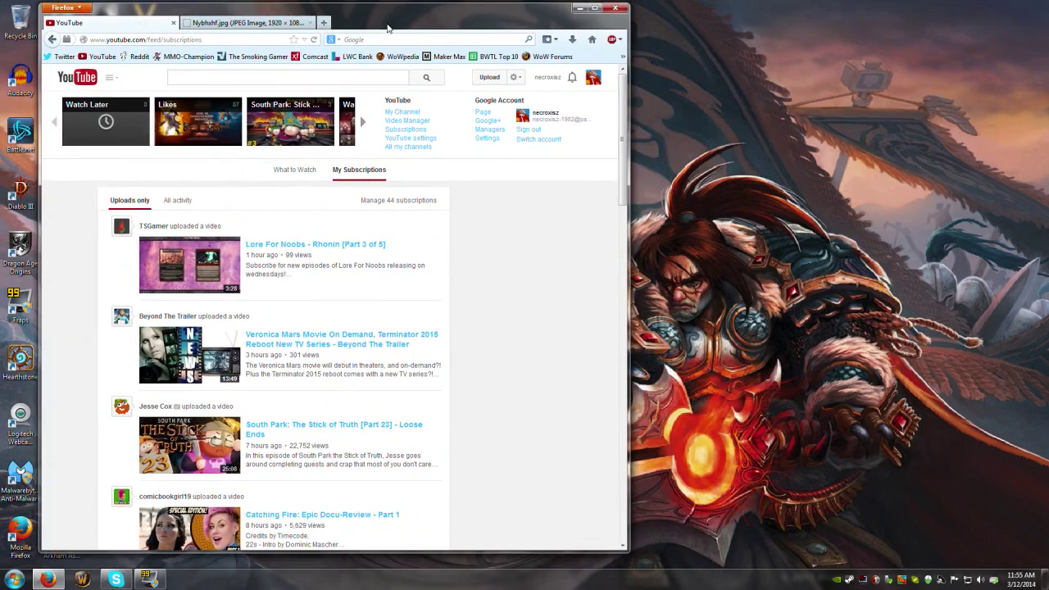
{"action": "left_click", "coordinate": [593, 78]}
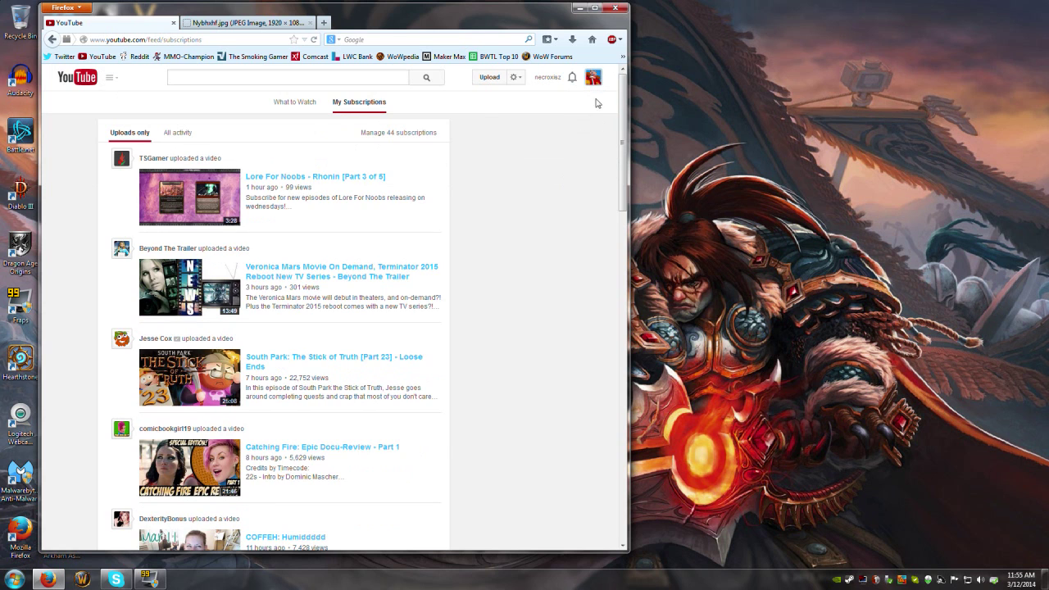
{"action": "left_click", "coordinate": [593, 82]}
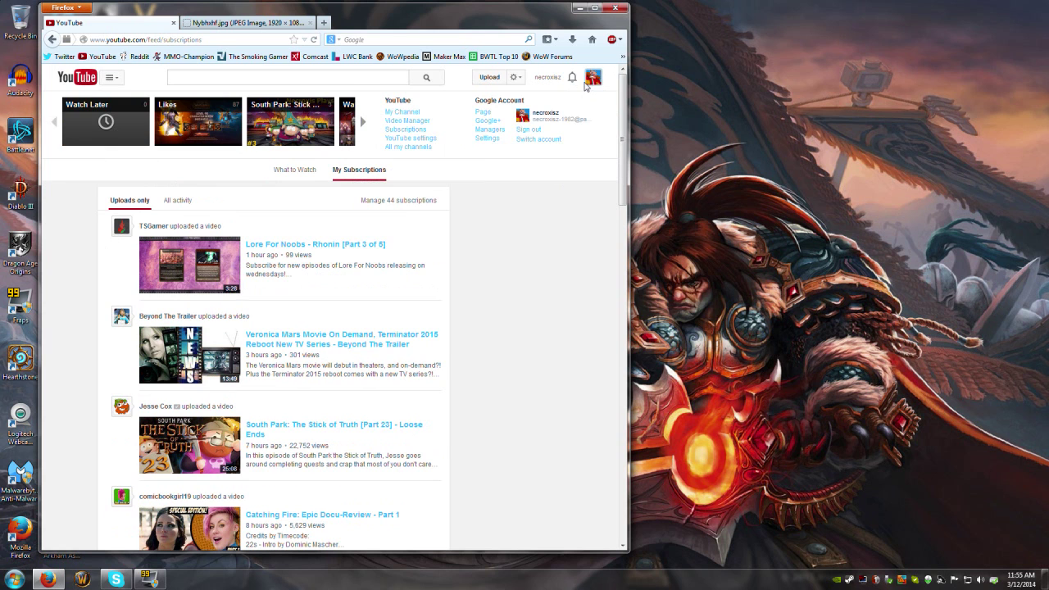
Step: Go to the account's Google+ page and open its page settings
{"action": "left_click", "coordinate": [482, 123]}
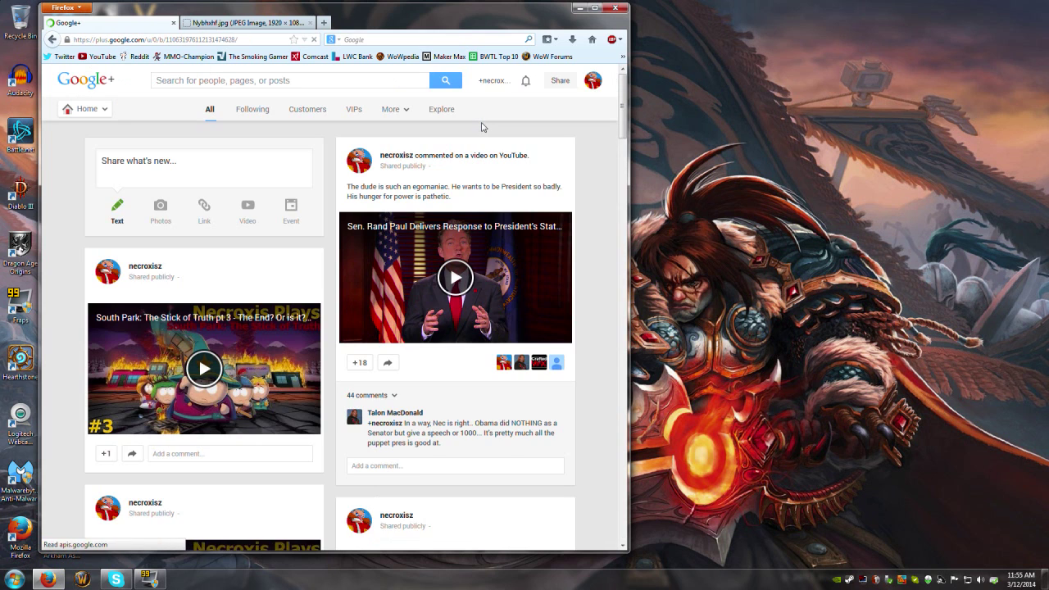
{"action": "left_click", "coordinate": [593, 82]}
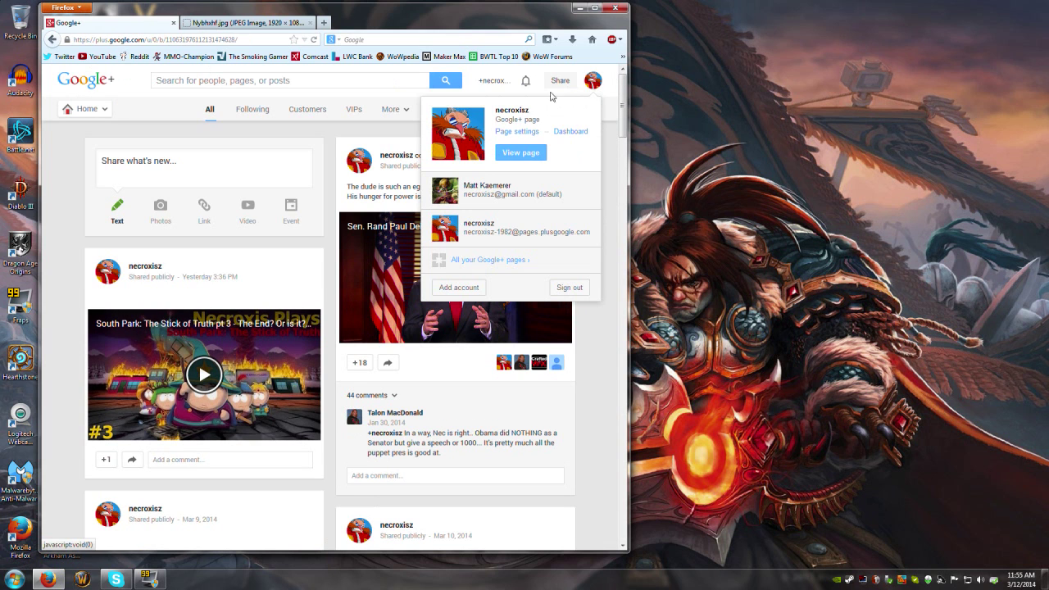
{"action": "left_click", "coordinate": [515, 132]}
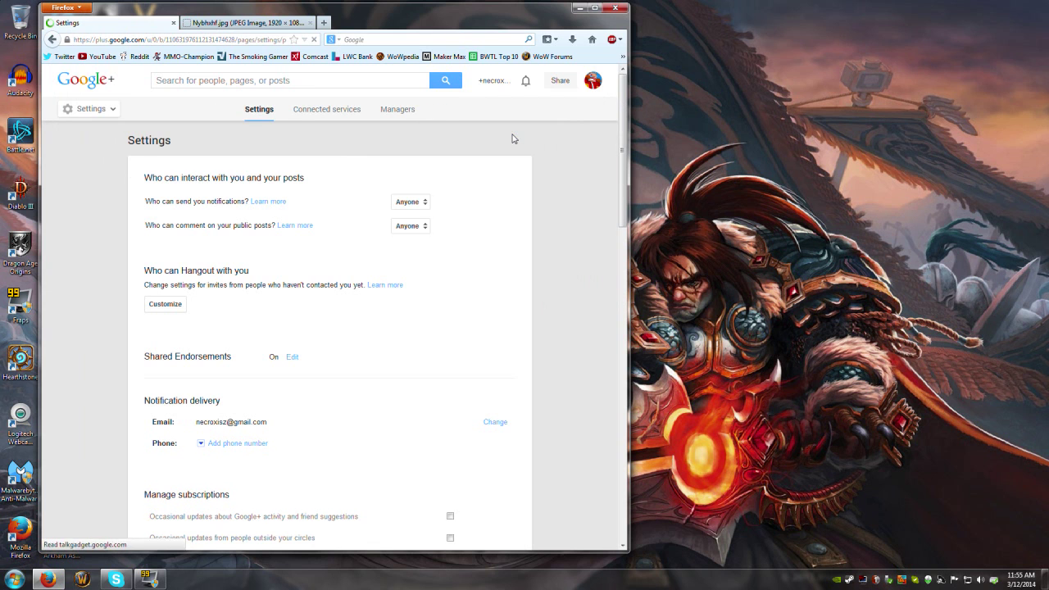
Step: Under Third-party tools, note the page's auto-generated username and begin setting up a page password
{"action": "scroll", "coordinate": [119, 235], "scroll_direction": "down", "scroll_amount": 5}
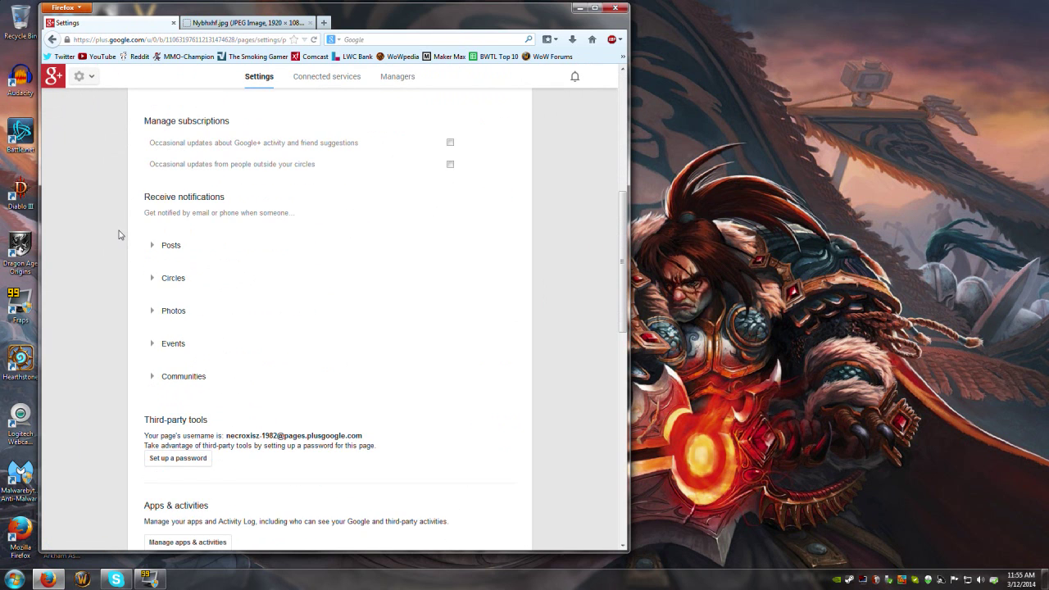
{"action": "scroll", "coordinate": [119, 235], "scroll_direction": "down", "scroll_amount": 2}
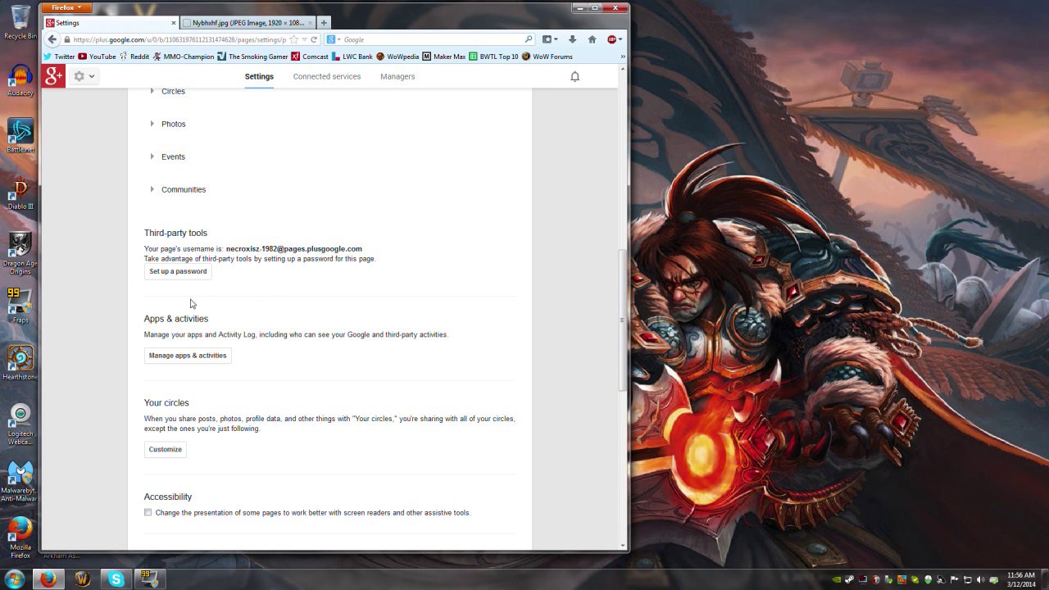
{"action": "mouse_move", "coordinate": [363, 250]}
{"action": "left_mouse_down"}
{"action": "mouse_move", "coordinate": [226, 249]}
{"action": "mouse_move", "coordinate": [372, 256]}
{"action": "left_mouse_up"}
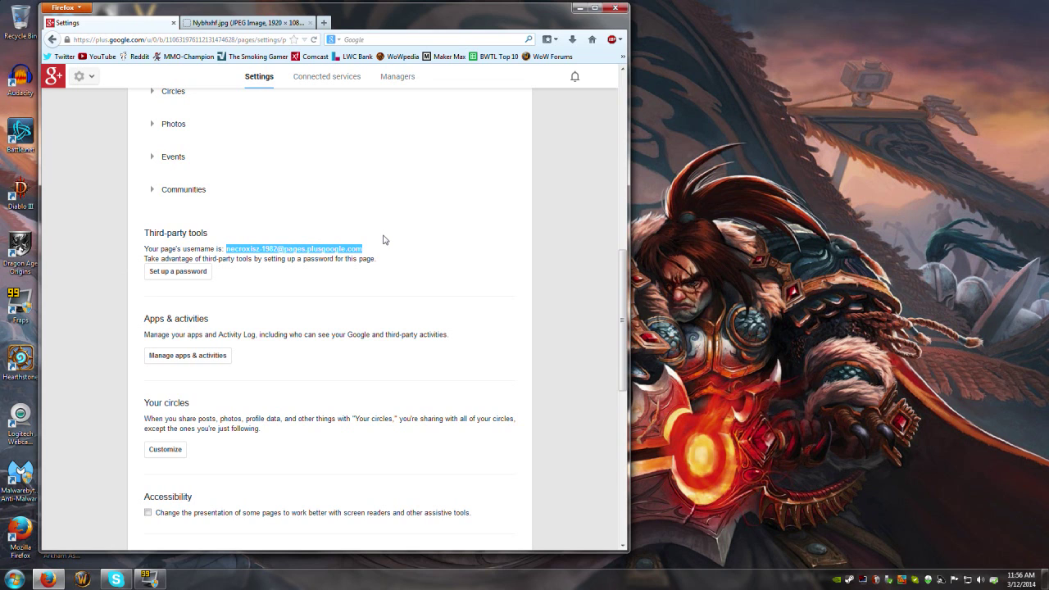
{"action": "left_click", "coordinate": [384, 240]}
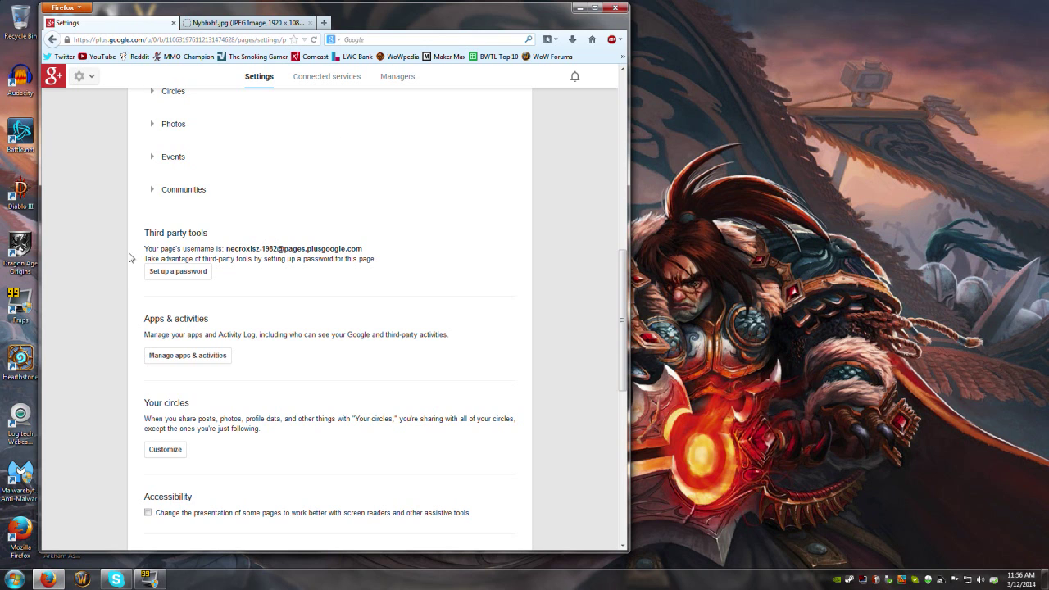
{"action": "left_click", "coordinate": [180, 272]}
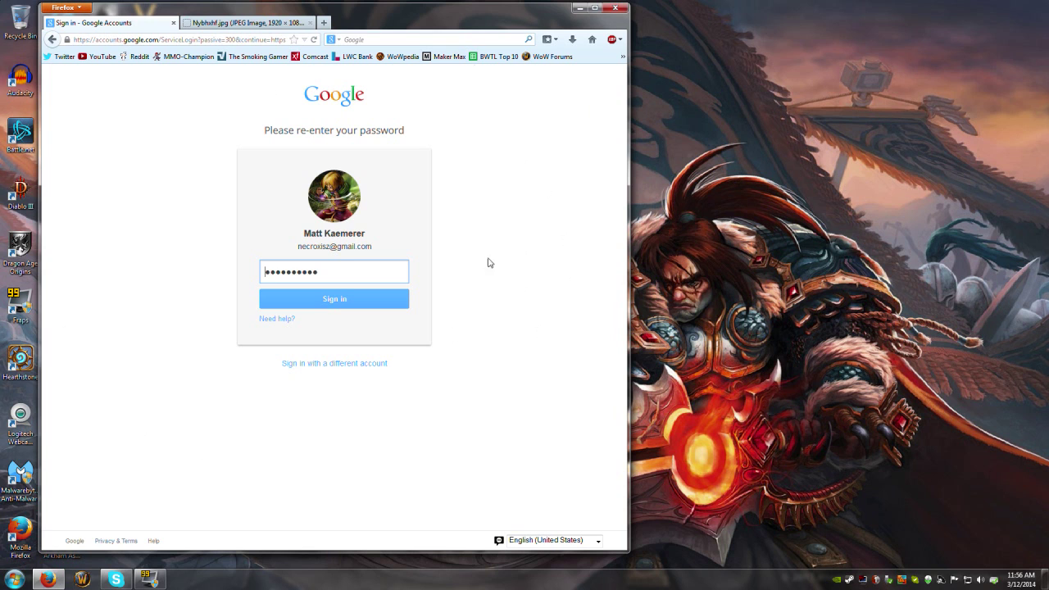
Step: Re-enter the account password, then set and confirm a new password for the Google+ page
{"action": "left_click", "coordinate": [362, 304]}
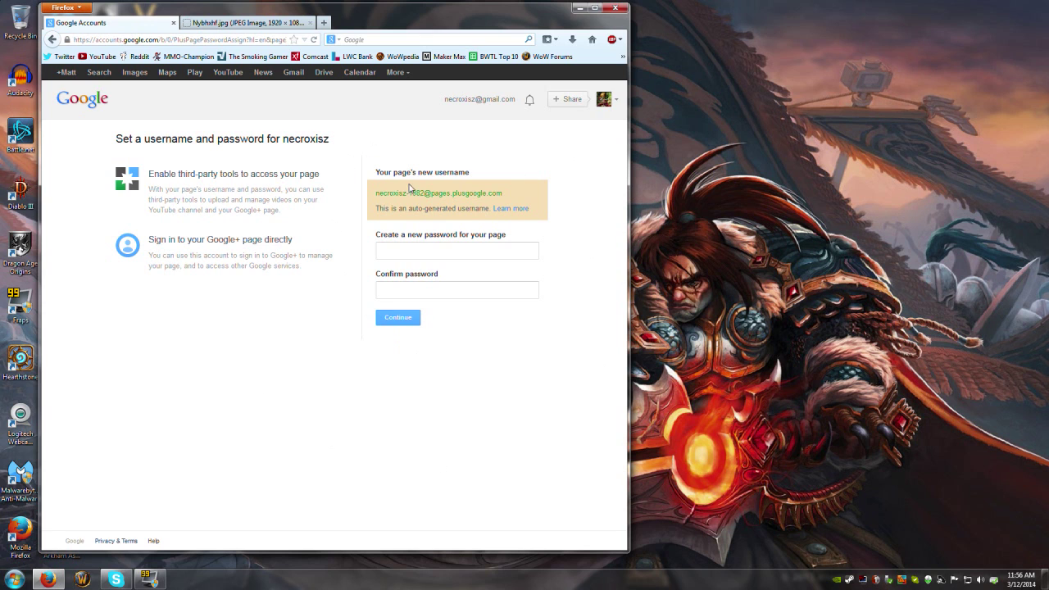
{"action": "mouse_move", "coordinate": [379, 193]}
{"action": "left_mouse_down"}
{"action": "mouse_move", "coordinate": [507, 199]}
{"action": "mouse_move", "coordinate": [375, 196]}
{"action": "left_mouse_up"}
{"action": "left_click", "coordinate": [400, 251]}
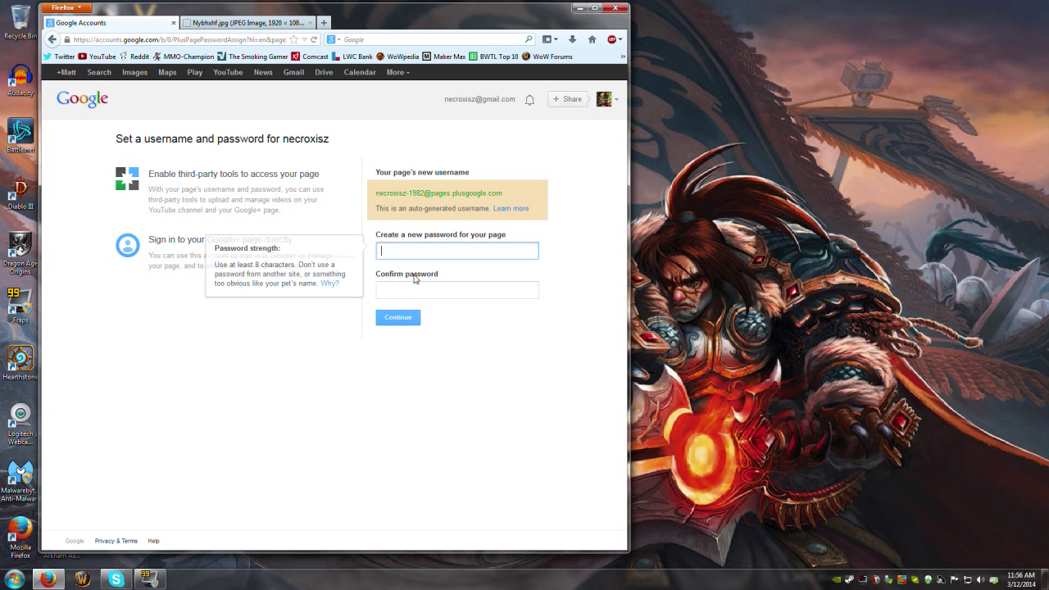
{"action": "left_click", "coordinate": [401, 290]}
{"action": "left_click", "coordinate": [400, 251]}
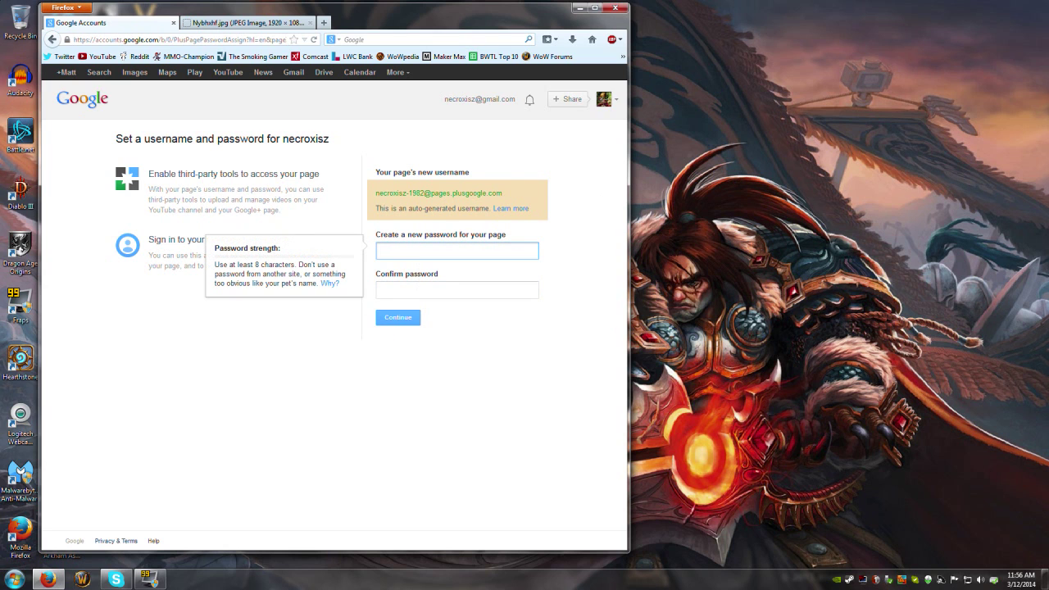
{"action": "type", "text": "*********"}
{"action": "key", "text": "Tab"}
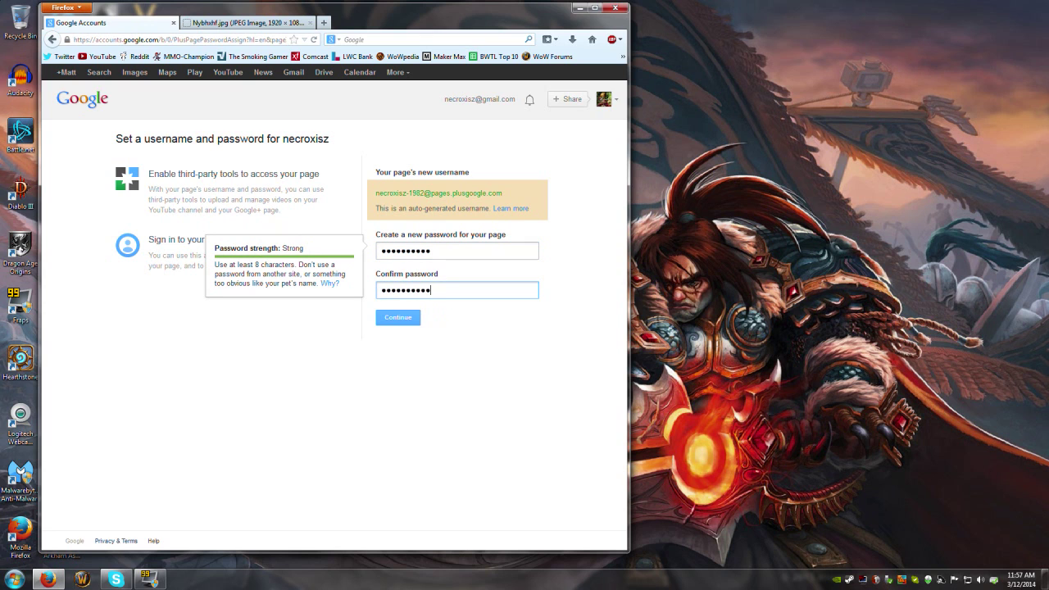
{"action": "left_click", "coordinate": [404, 320]}
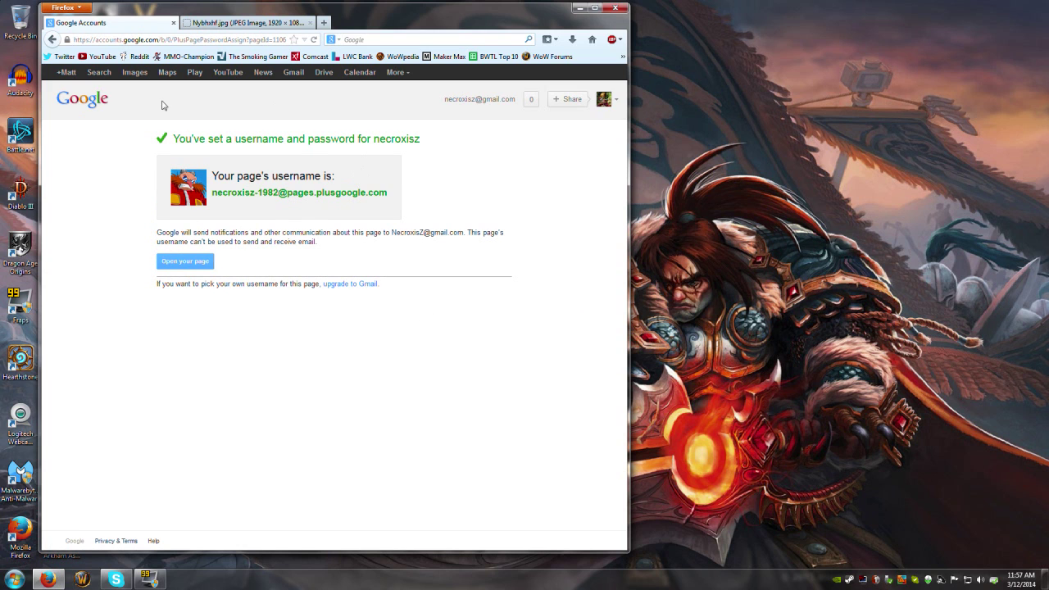
Step: Open the page's Google+ profile and compare it with the Nybhxhf.jpg Maker Max login-error screenshot
{"action": "left_click", "coordinate": [185, 262]}
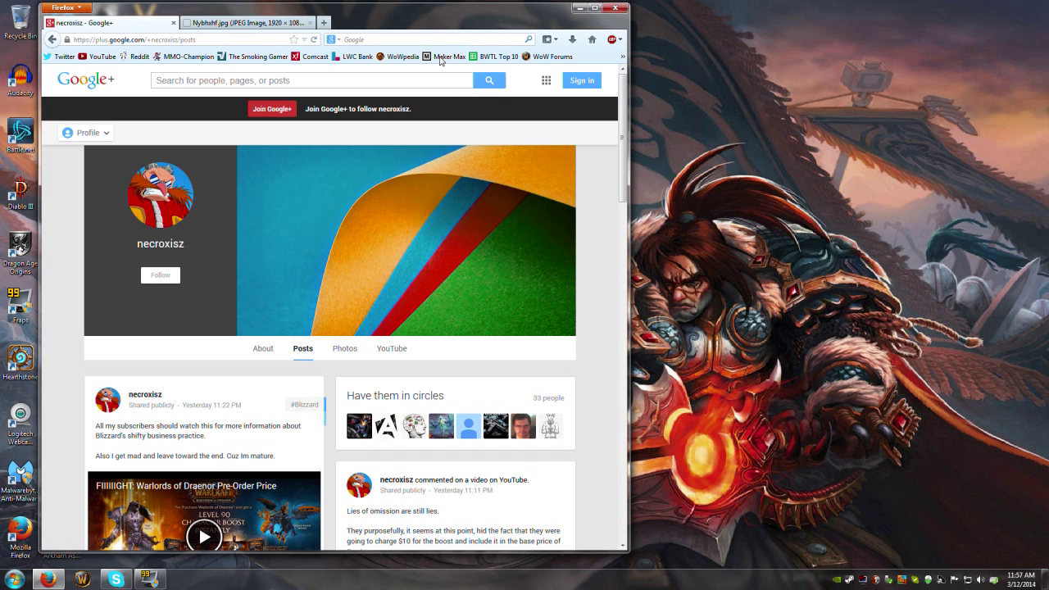
{"action": "left_click", "coordinate": [286, 28]}
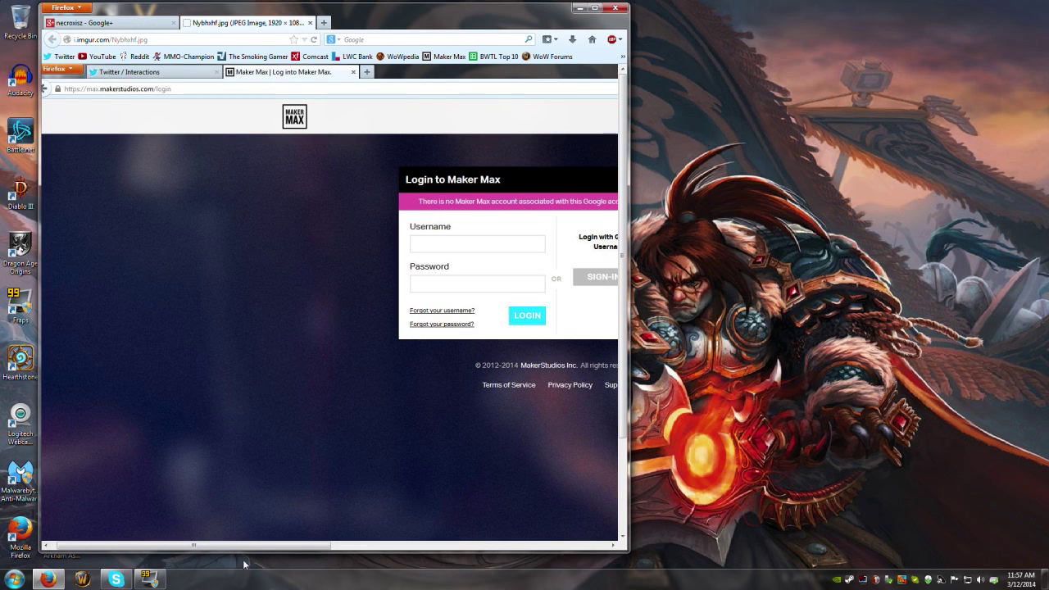
{"action": "left_click_drag", "start_coordinate": [241, 546], "coordinate": [404, 542]}
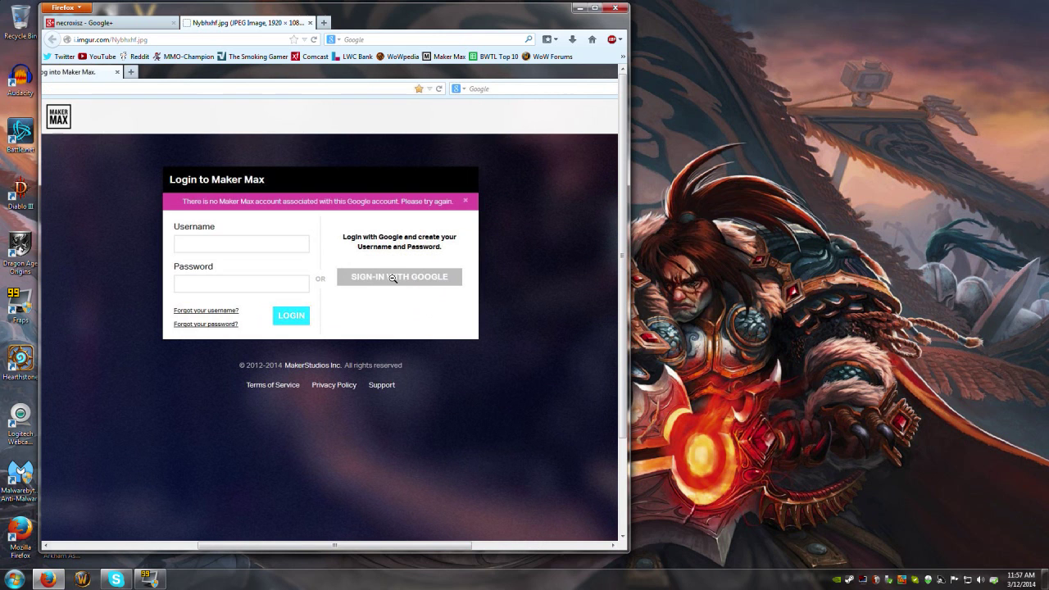
{"action": "left_click", "coordinate": [121, 24]}
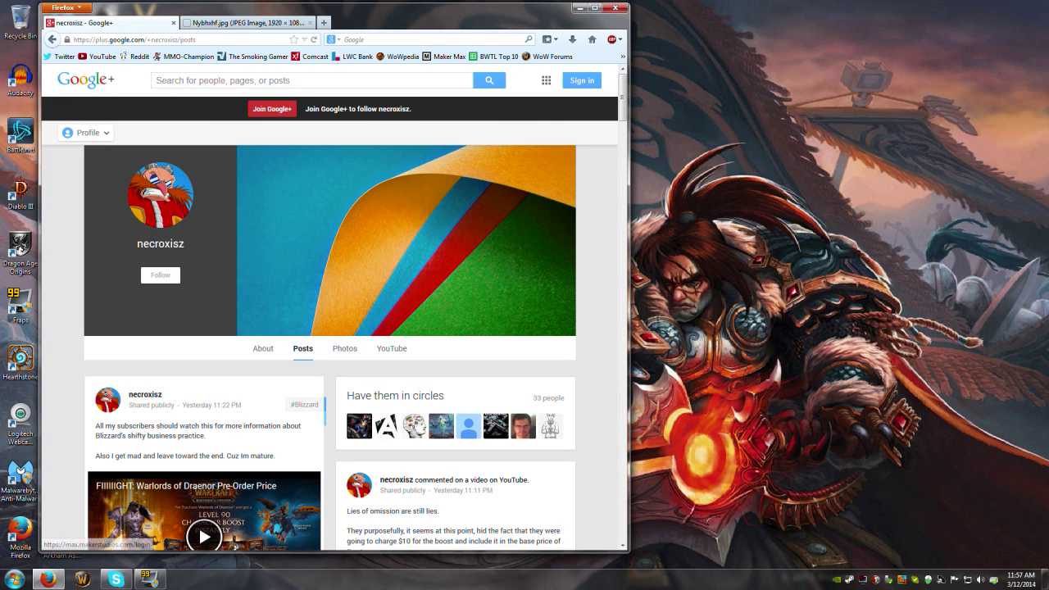
{"action": "left_click", "coordinate": [287, 24]}
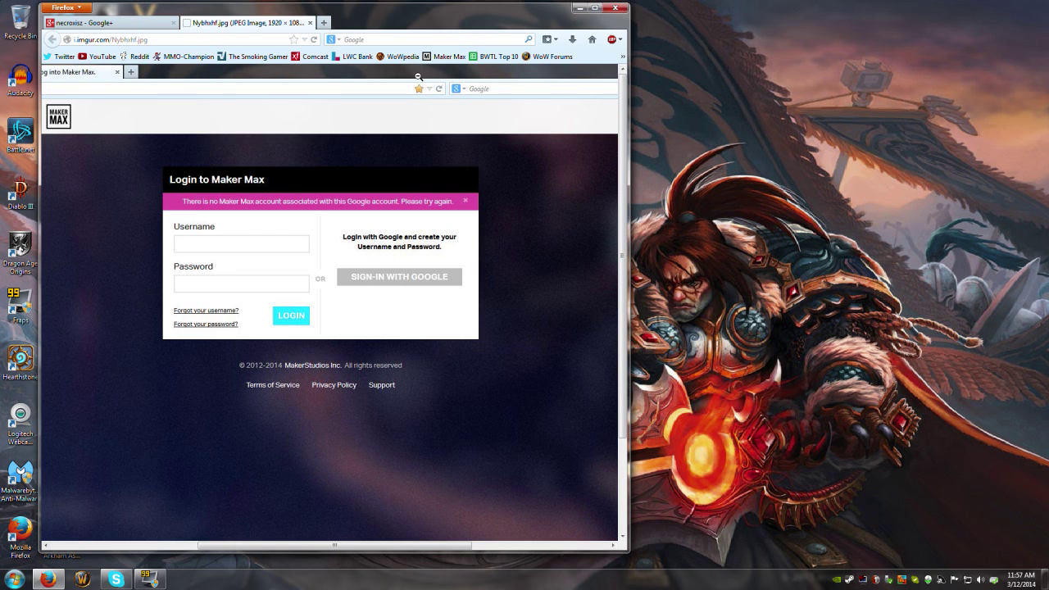
Step: Open Maker Max from its bookmark in a new tab, log out, close the screenshot, and start Google sign-in
{"action": "right_click", "coordinate": [441, 58]}
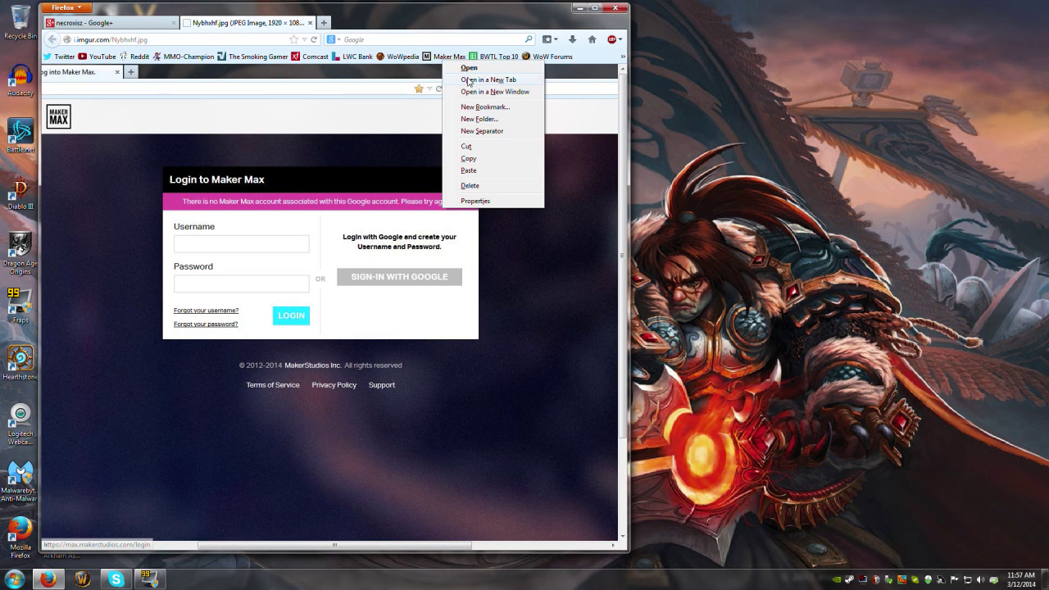
{"action": "left_click", "coordinate": [463, 77]}
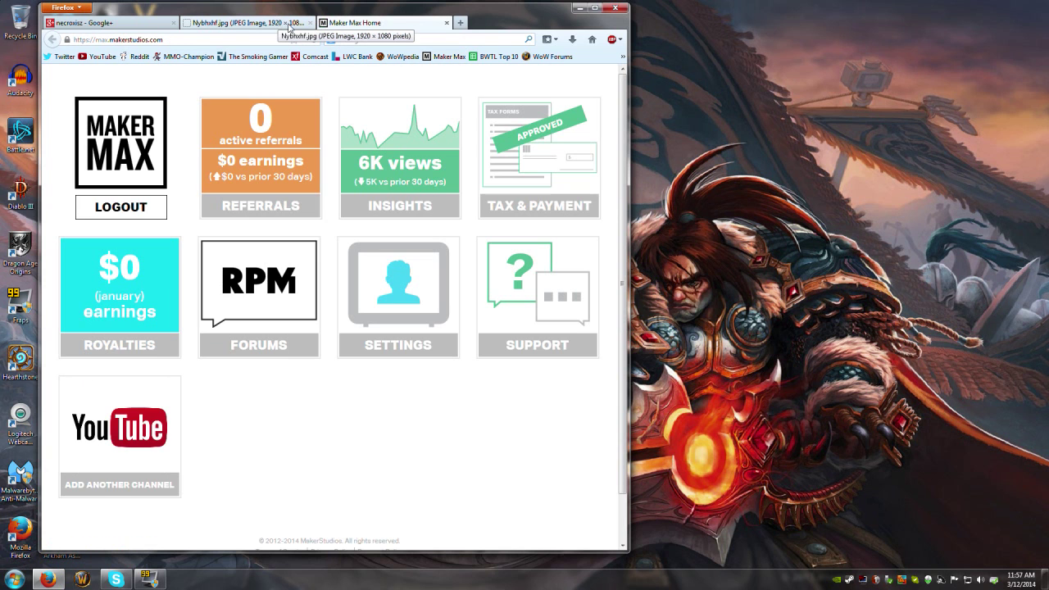
{"action": "left_click", "coordinate": [135, 212]}
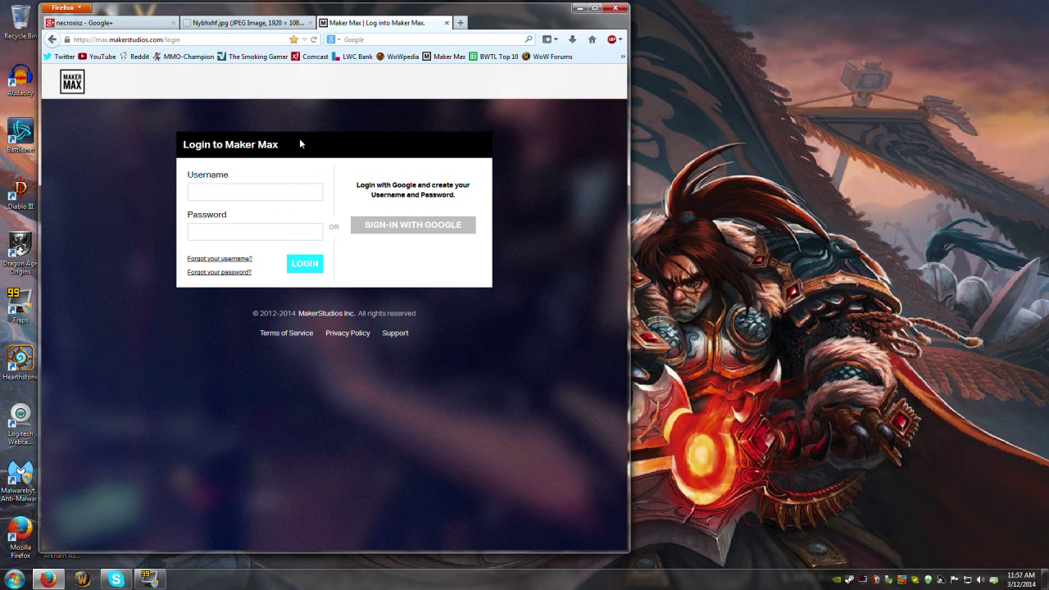
{"action": "left_click", "coordinate": [311, 23]}
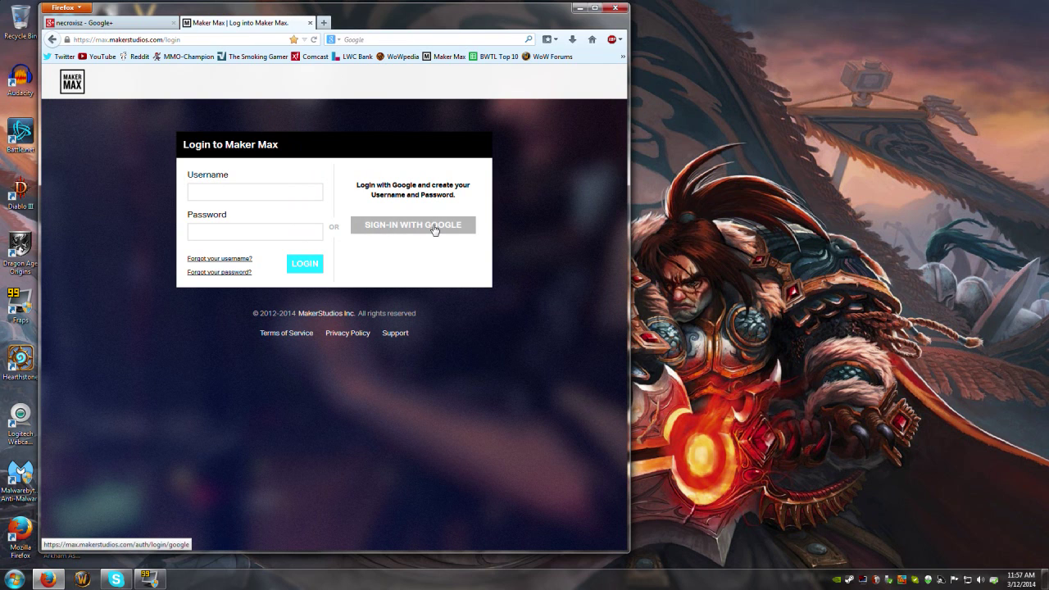
{"action": "left_click", "coordinate": [434, 228]}
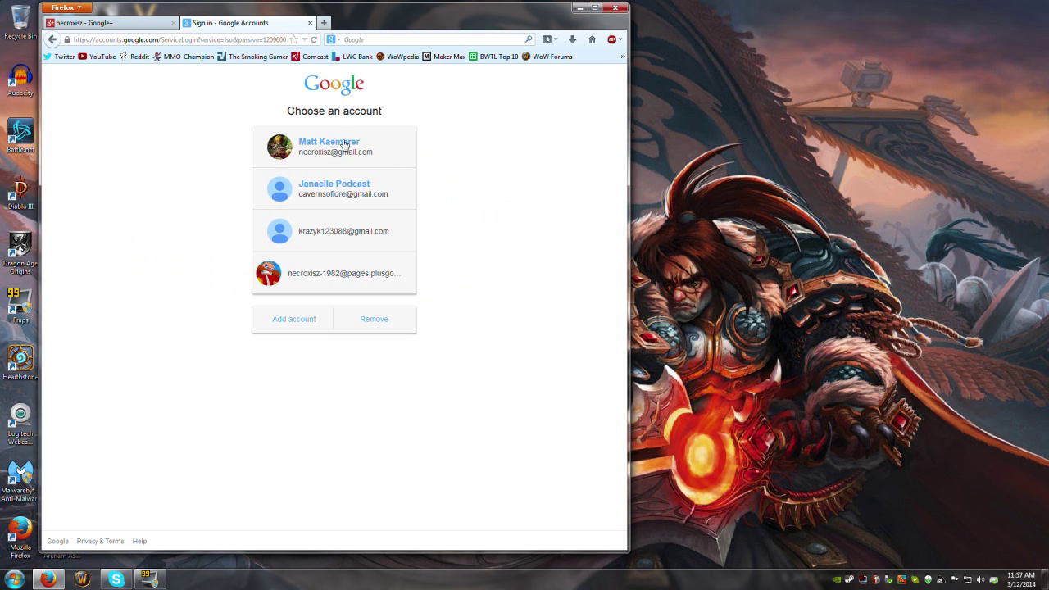
Step: Sign in as the page's generated Google account and grant Maker Max offline access
{"action": "left_click", "coordinate": [345, 285]}
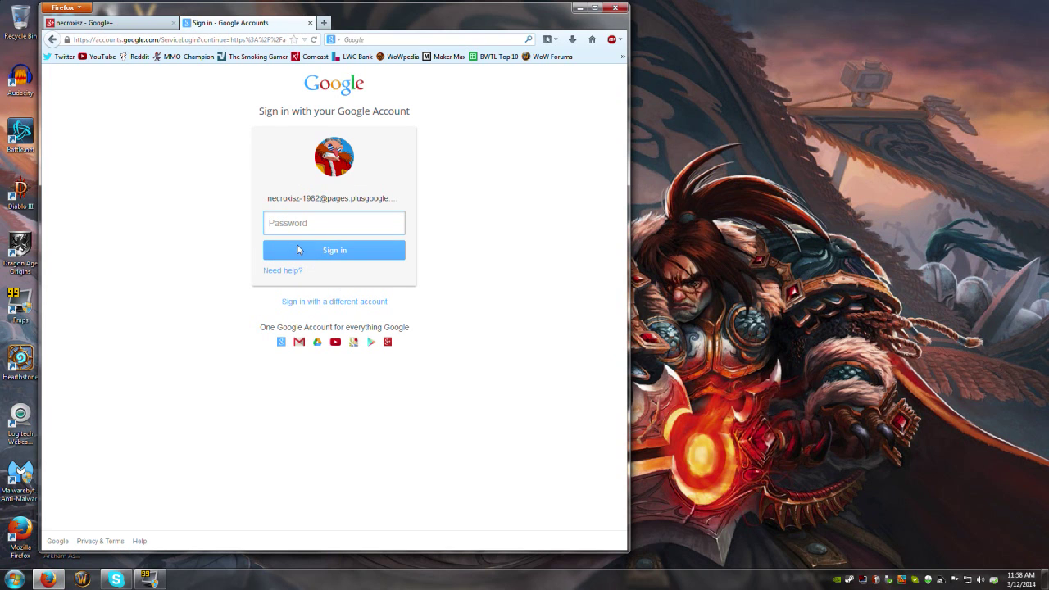
{"action": "type", "text": "***********"}
{"action": "left_click", "coordinate": [332, 246]}
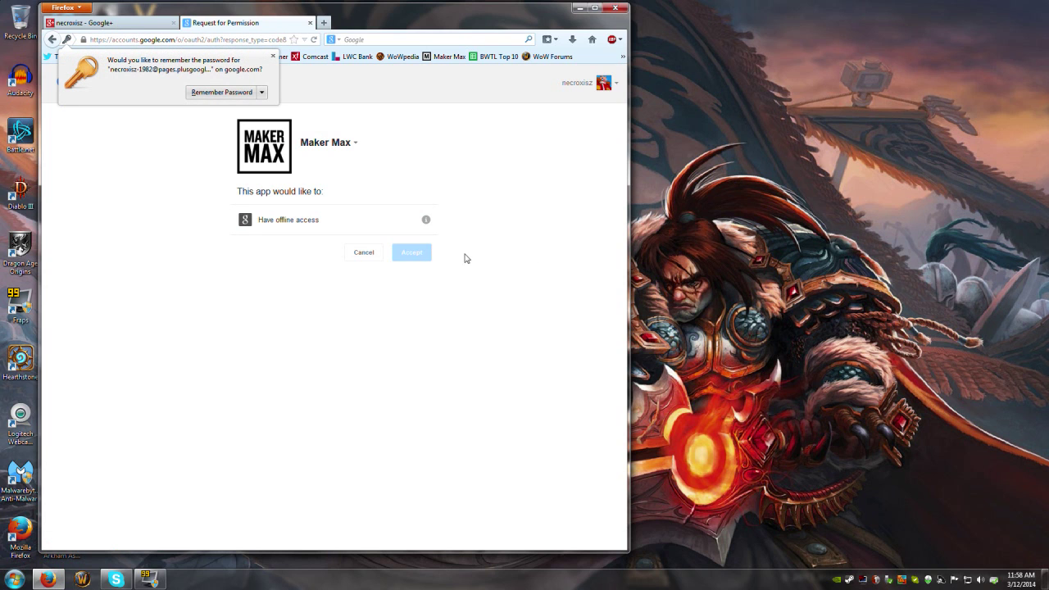
{"action": "left_click", "coordinate": [411, 253]}
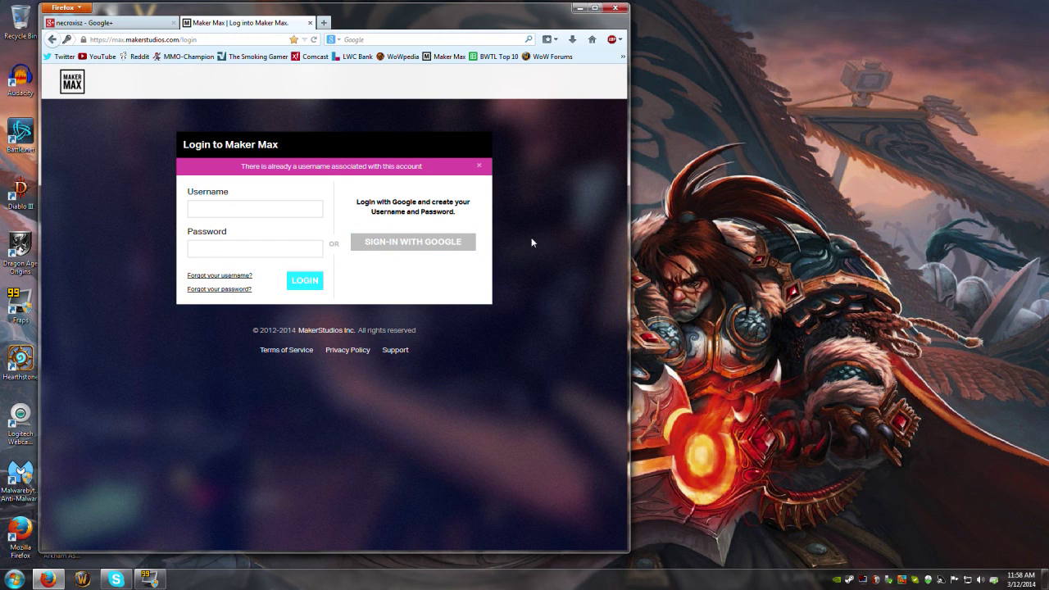
Step: Dismiss the already-associated notice and log in to Maker Max with the account username and password
{"action": "left_click", "coordinate": [479, 166]}
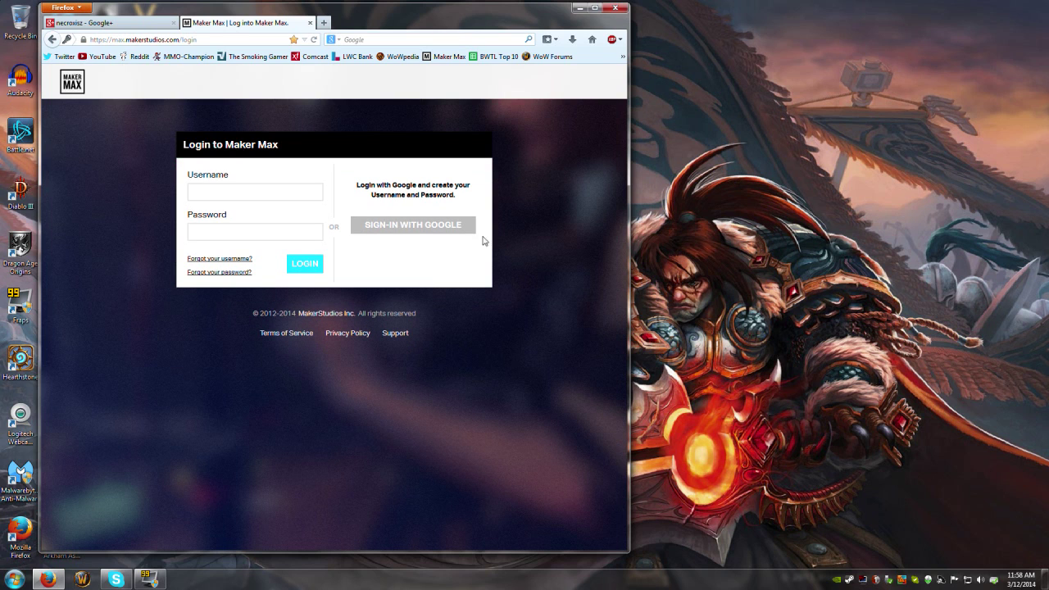
{"action": "left_click", "coordinate": [255, 191]}
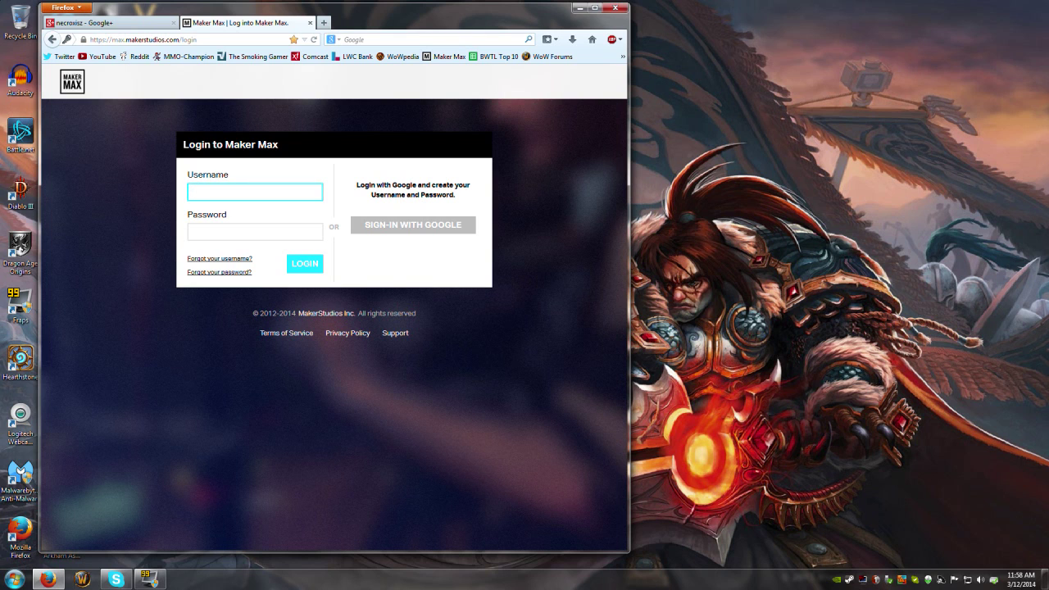
{"action": "type", "text": "Necroxisz"}
{"action": "key", "text": "Tab"}
{"action": "type", "text": "●●●●●●●●●●"}
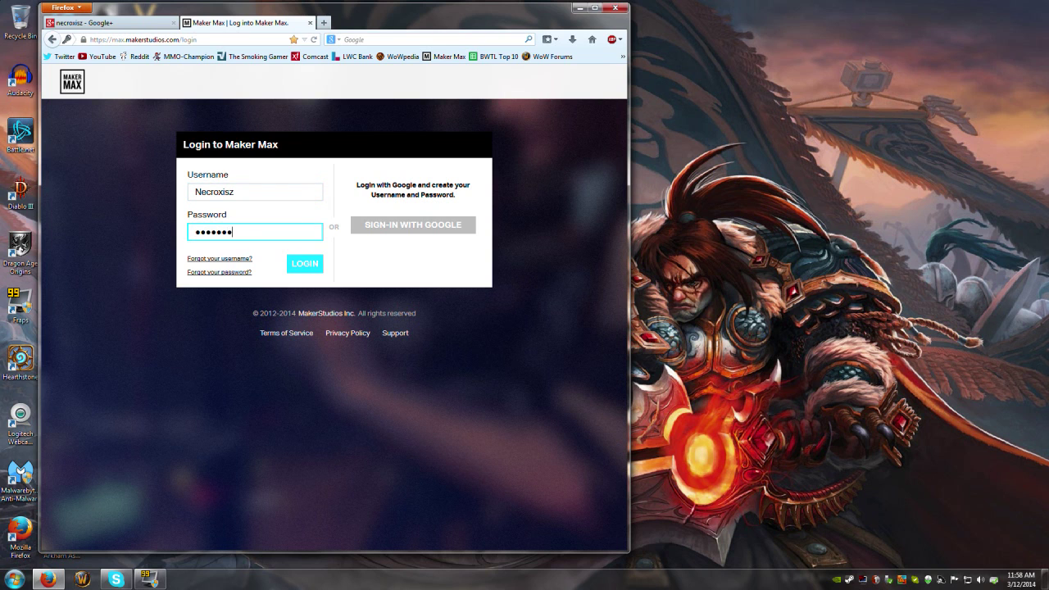
{"action": "key", "text": "Return"}
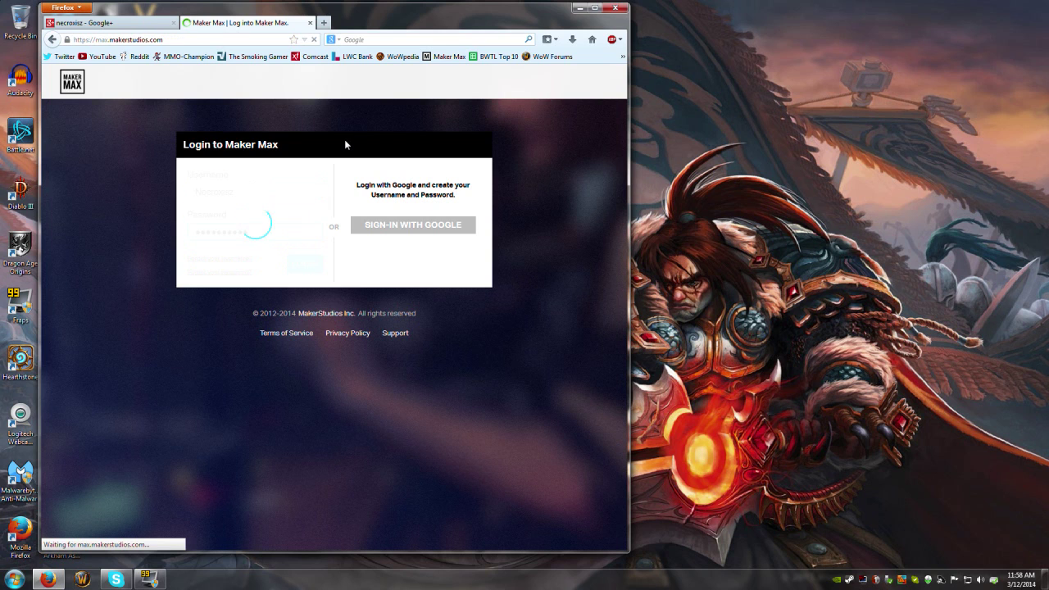